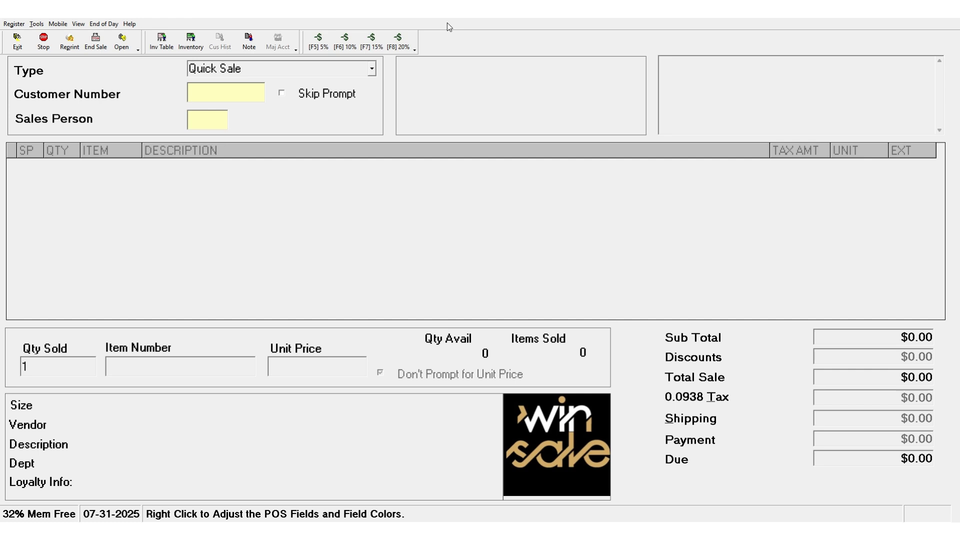
- Start a store-to-store transfer and log it under transfer number 07312025
left_click(100, 26)
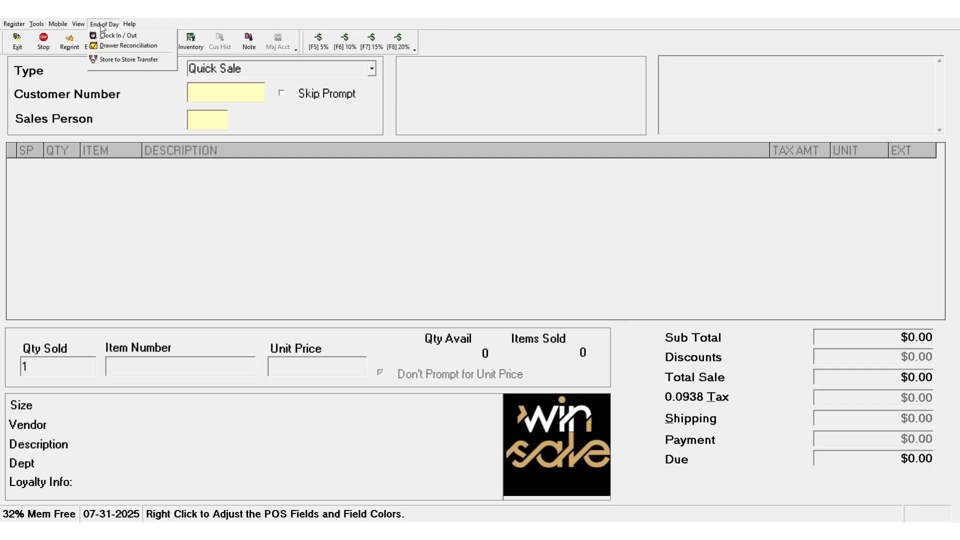
left_click(116, 60)
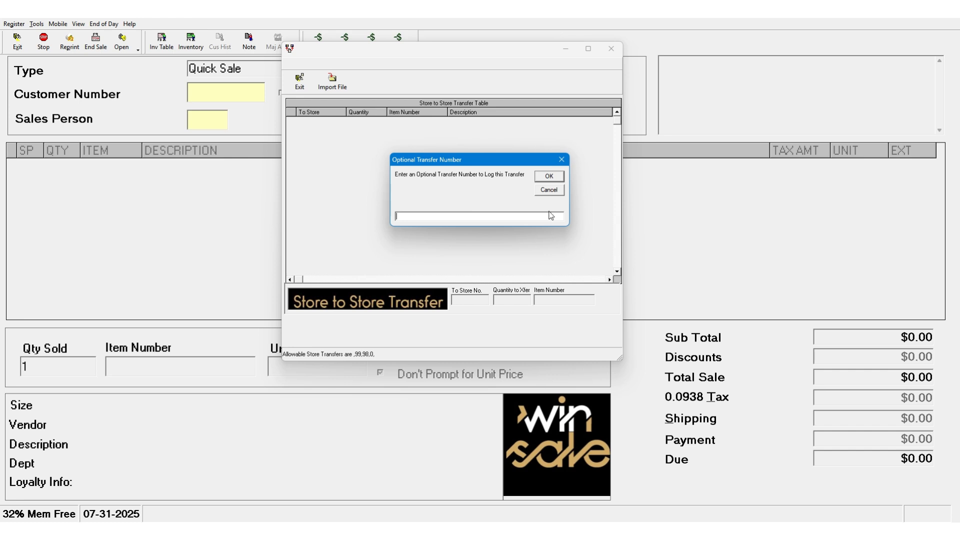
type("07312025")
left_click(549, 177)
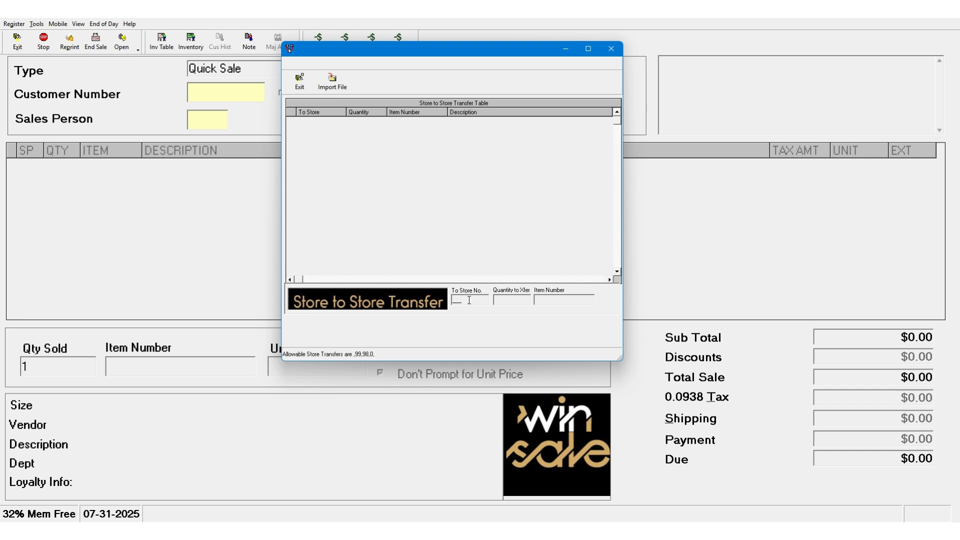
- Add item 04415D100 to the transfer with quantity 1 and destination store 99
type("99")
key("Return")
type("1")
key("Return")
type("04415")
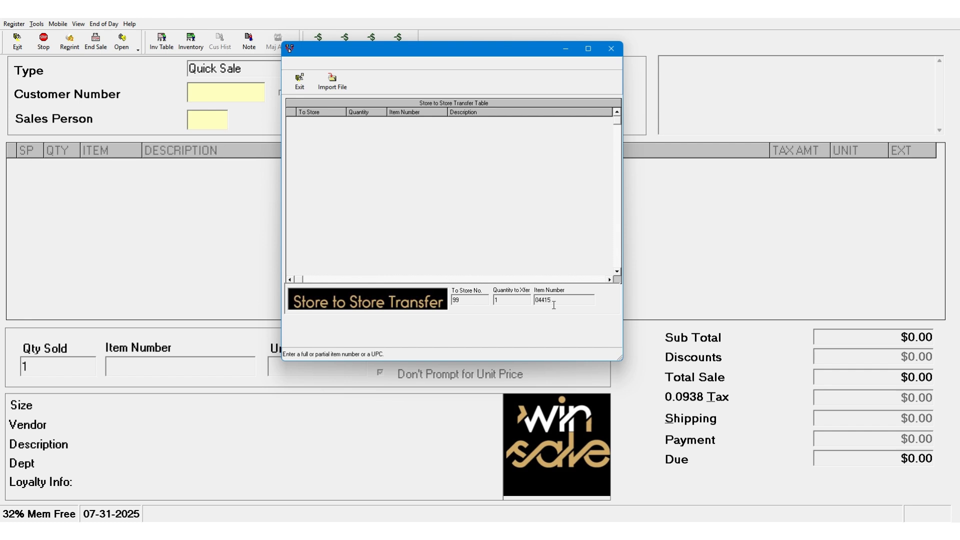
type("D100")
key("Return")
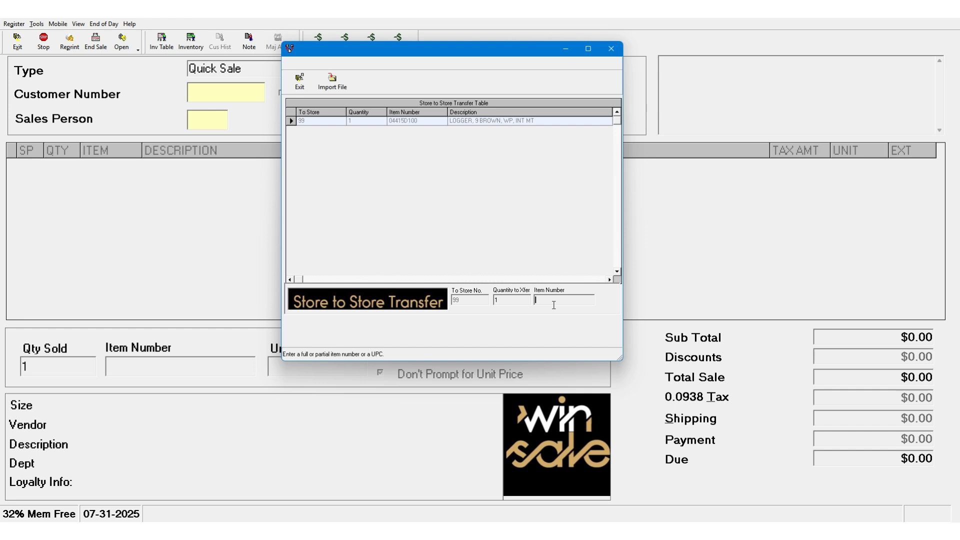
- Add items 04415D120 and 04415D095 to the same transfer, quantity 1 each
type("04415D120")
key("Return")
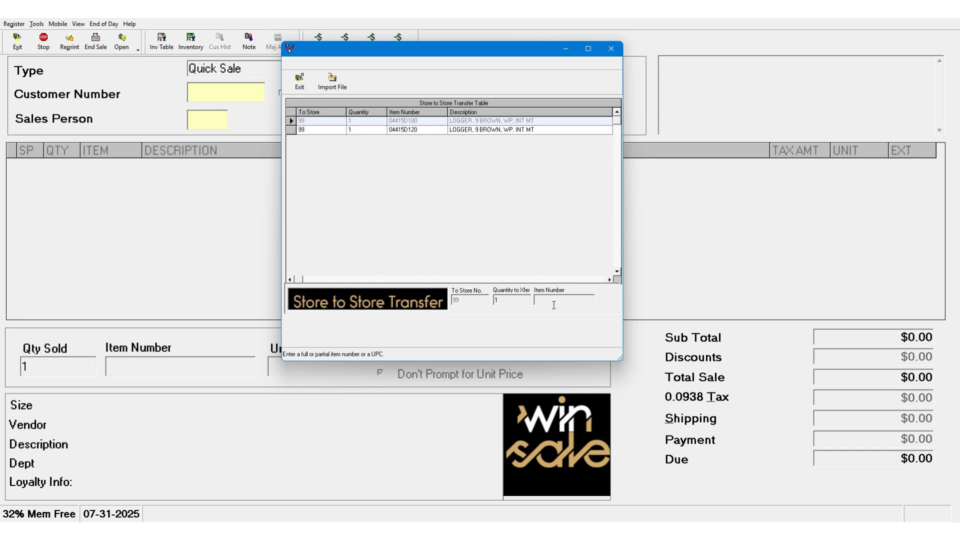
type("04415D095")
key("Return")
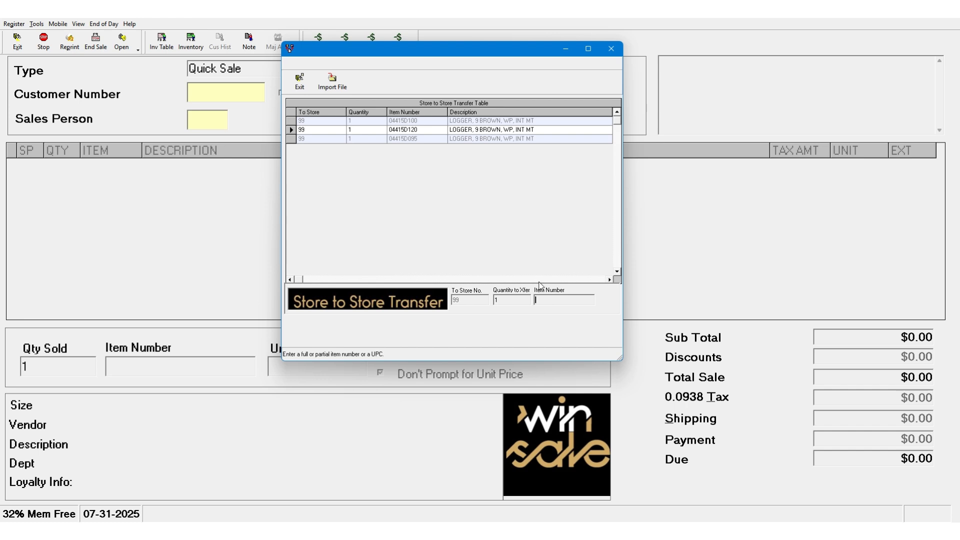
- Finish the transfer, generate its report with Microsoft Print to PDF as the printer, and close the report
left_click(288, 78)
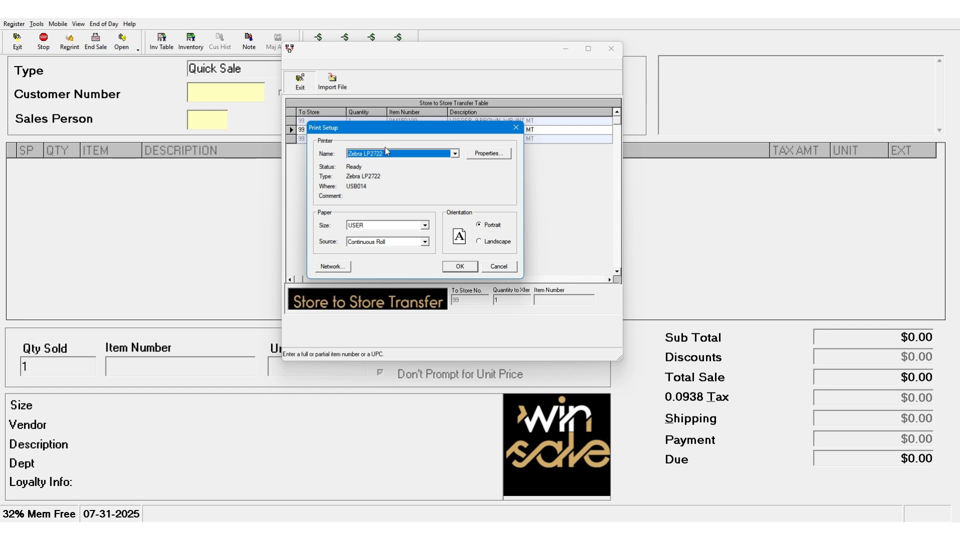
left_click(387, 153)
left_click(386, 192)
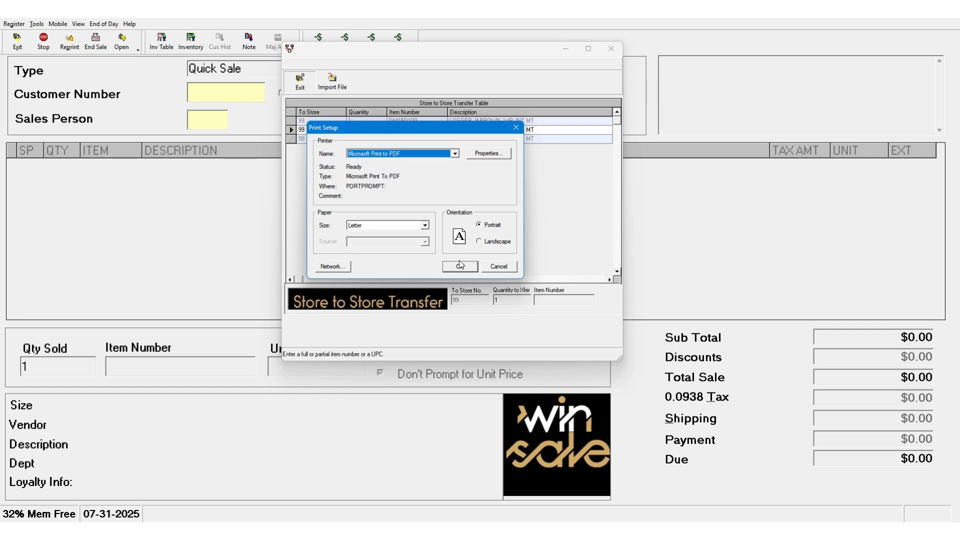
left_click(460, 266)
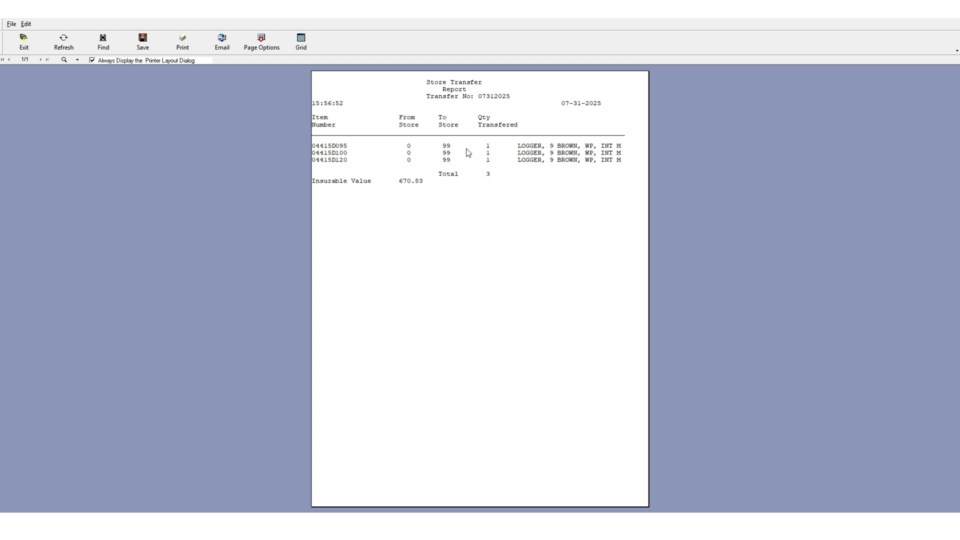
left_click(29, 50)
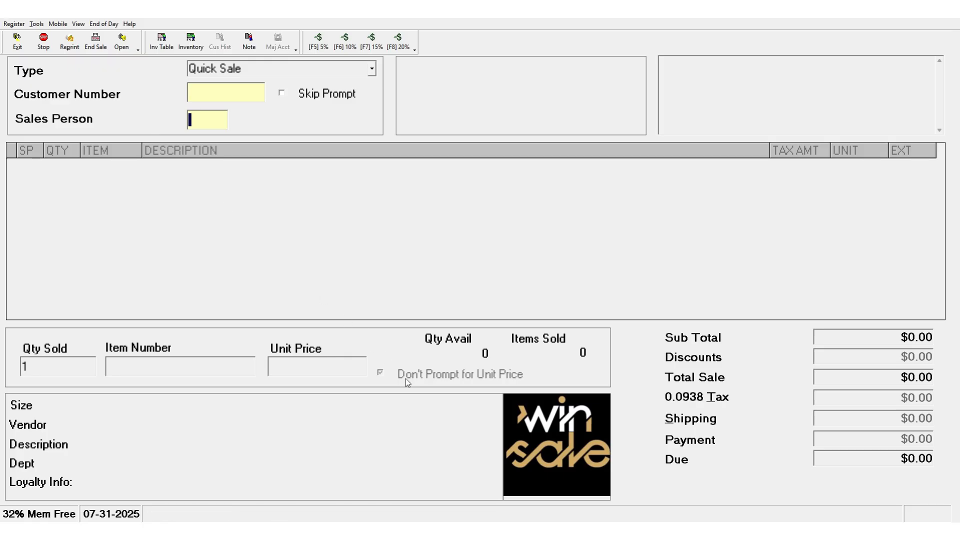
- Start another store-to-store transfer, leaving the optional transfer number blank
left_click(104, 23)
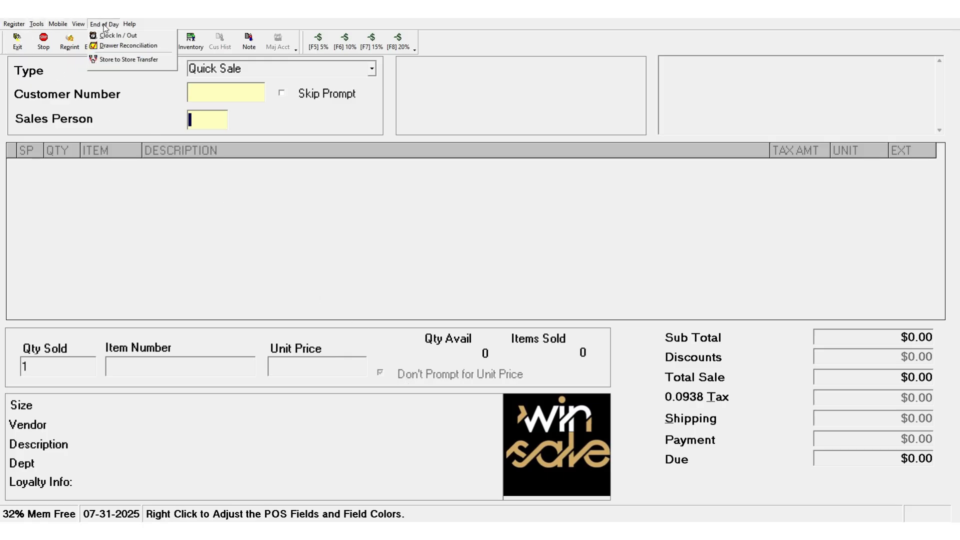
left_click(124, 60)
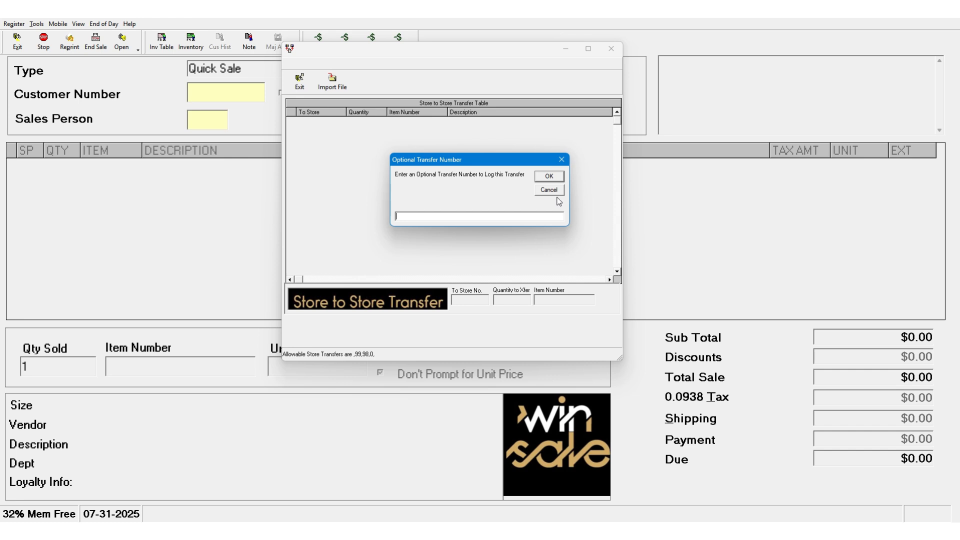
left_click(540, 177)
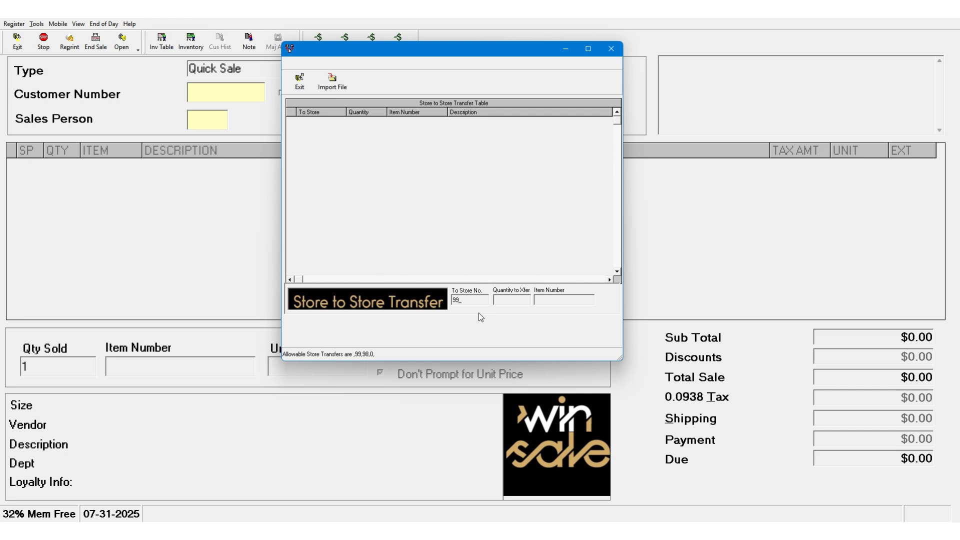
- Add item 04415D120 to the transfer for store 99 with quantity -1
left_click(511, 300)
type("-1")
left_click(543, 301)
type("04215D")
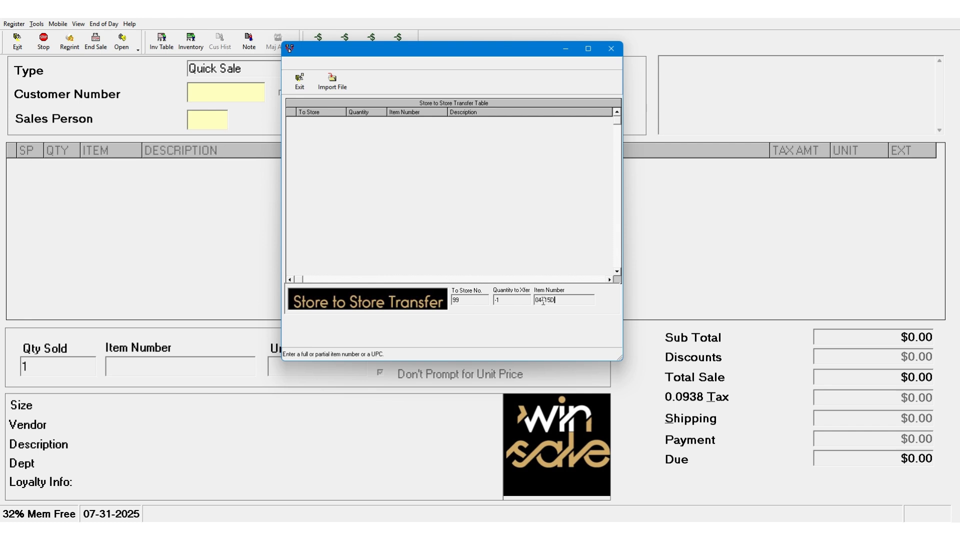
type("120")
key("Return")
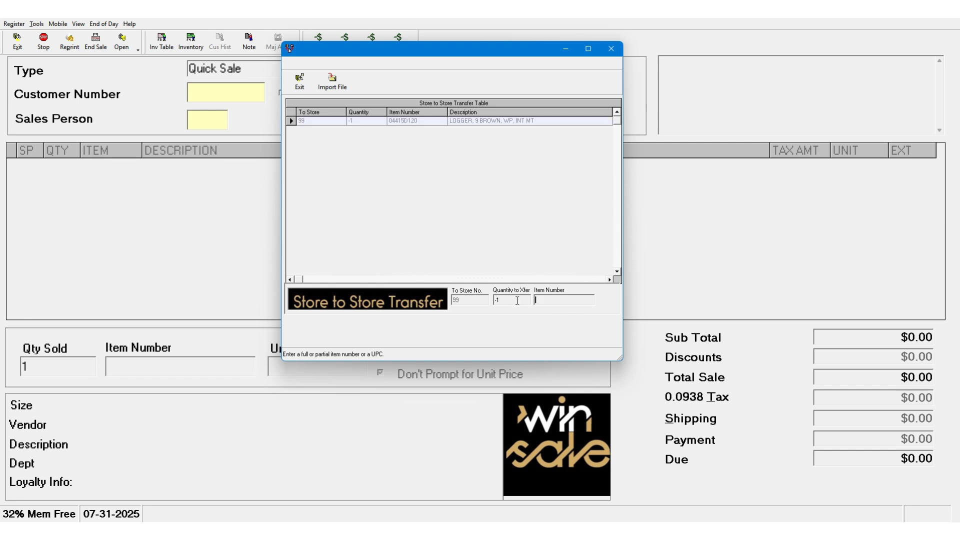
- Finish the negative-quantity transfer and generate its report with Microsoft XPS Document Writer as the printer
left_click(299, 81)
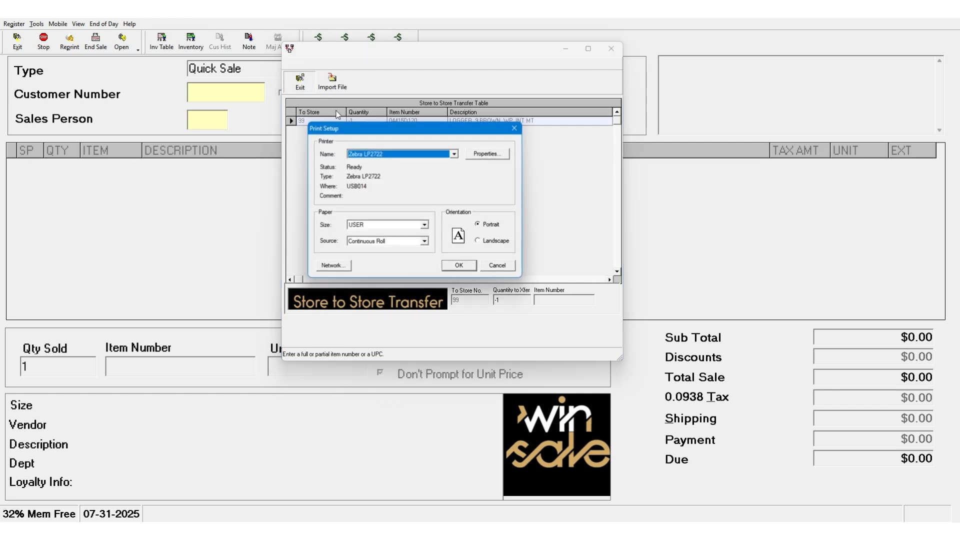
left_click(455, 153)
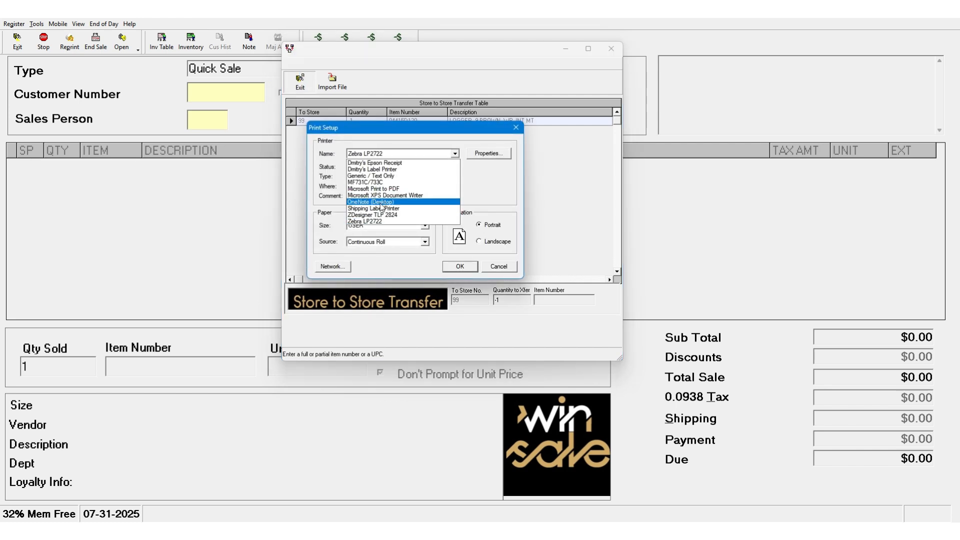
left_click(381, 204)
left_click(385, 153)
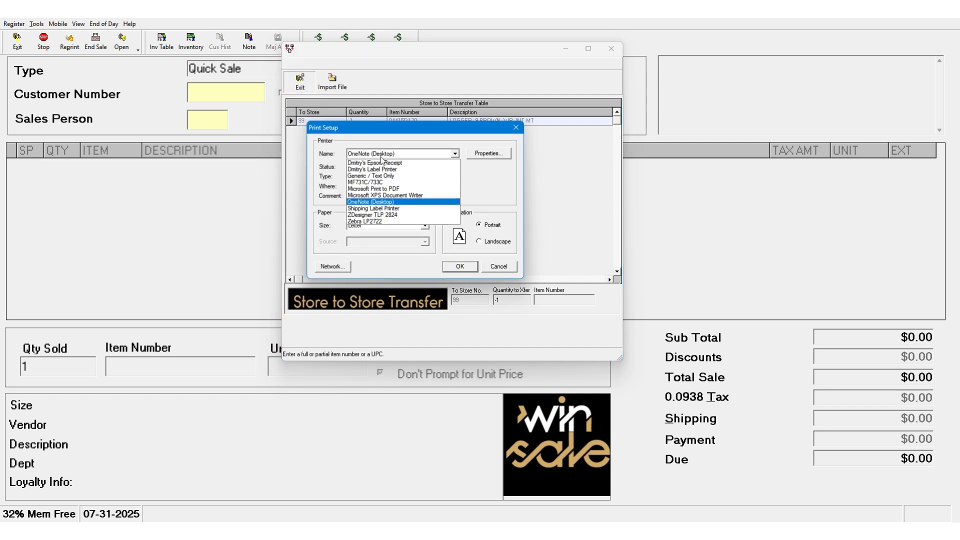
left_click(380, 195)
key("Return")
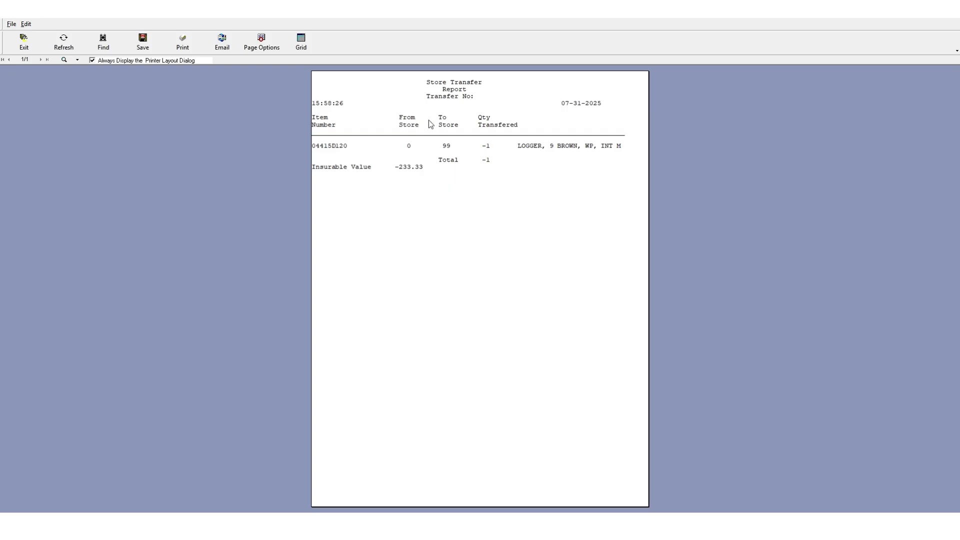